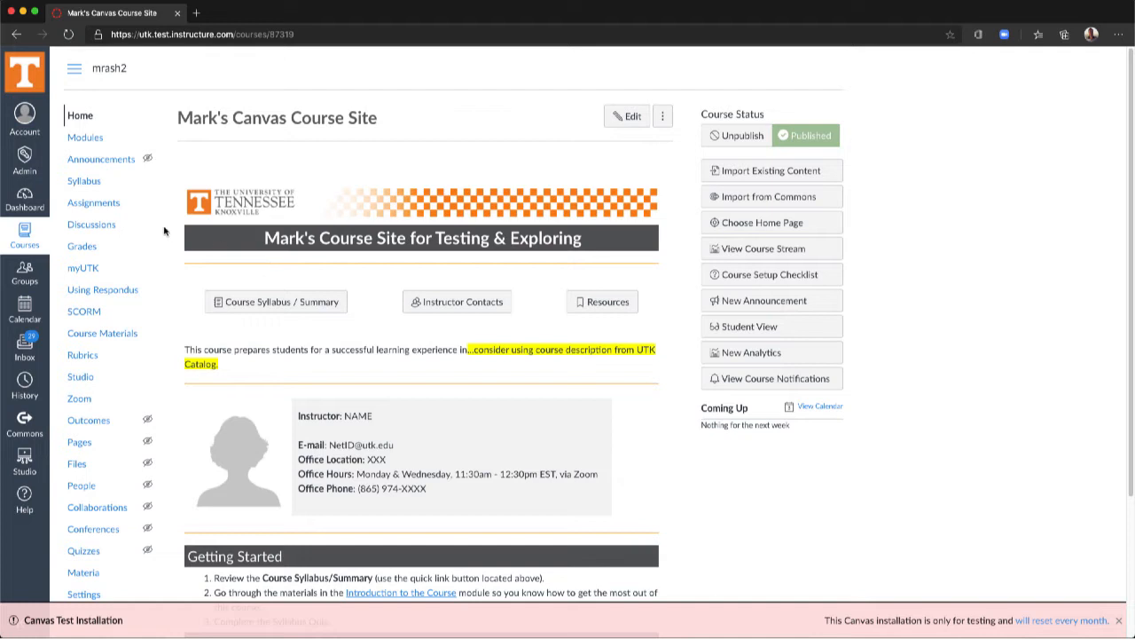
Create a new assignment in the course and name it "Scenario 1"
{"action": "left_click", "coordinate": [114, 210]}
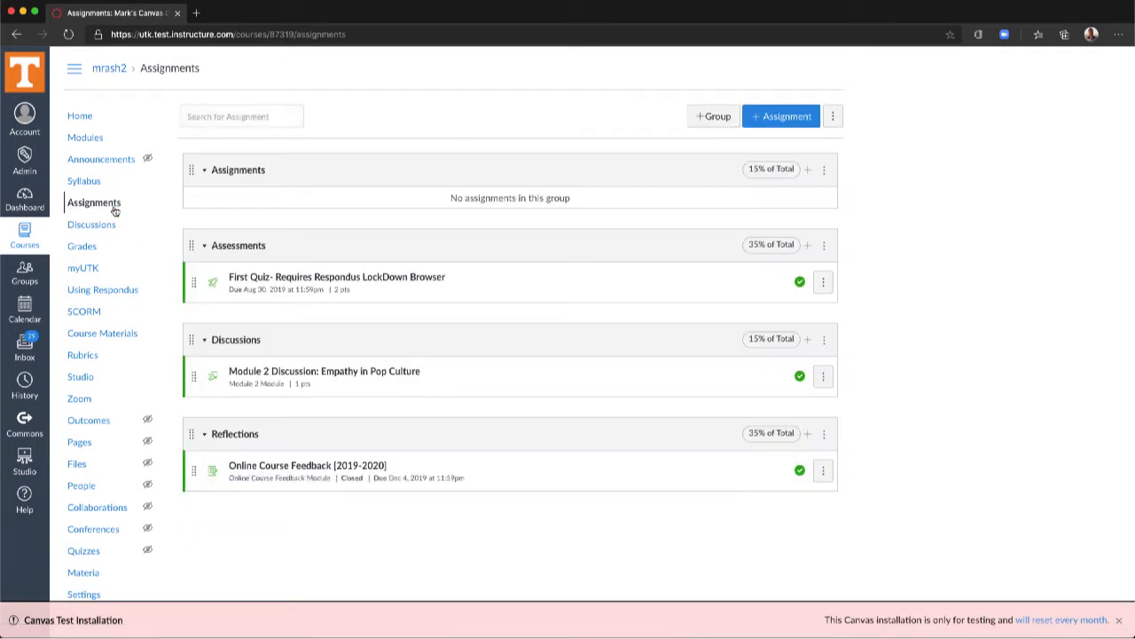
{"action": "left_click", "coordinate": [774, 124]}
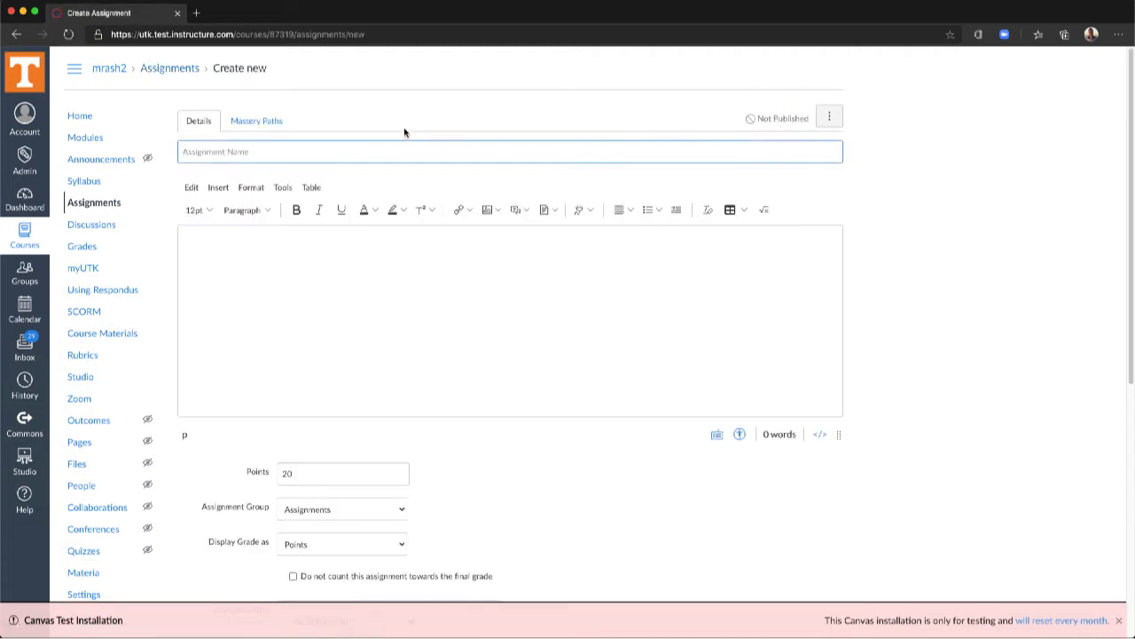
{"action": "type", "text": "Scenario 1"}
Set the assignment's submission type to External Tool
{"action": "scroll", "coordinate": [420, 309], "scroll_direction": "down", "scroll_amount": 3}
{"action": "scroll", "coordinate": [444, 284], "scroll_direction": "down", "scroll_amount": 2}
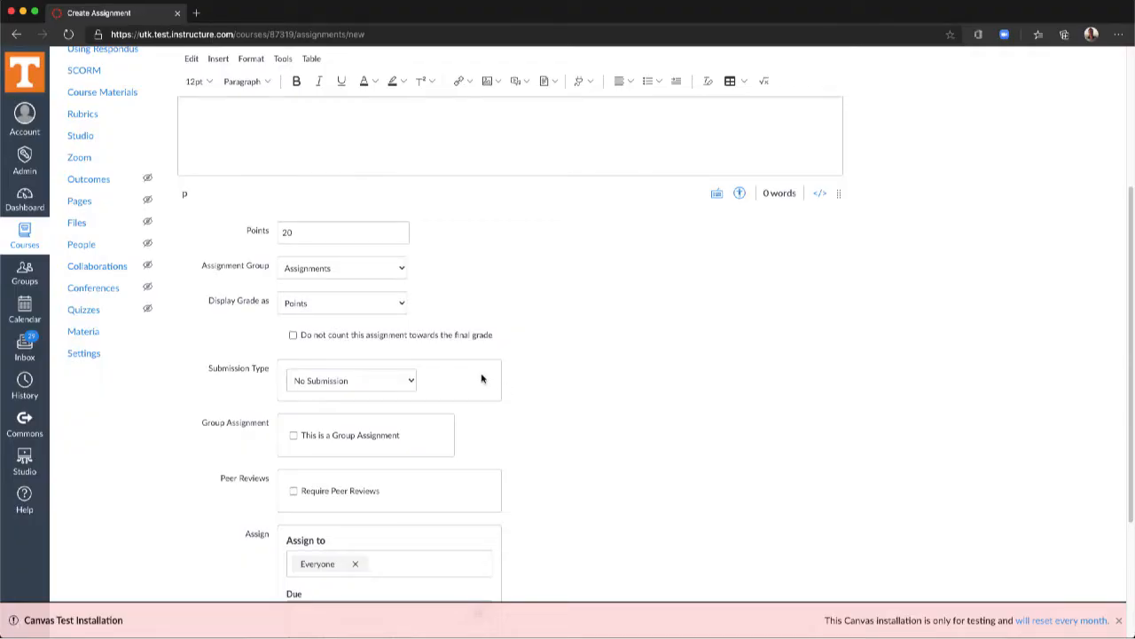
{"action": "left_click", "coordinate": [411, 381]}
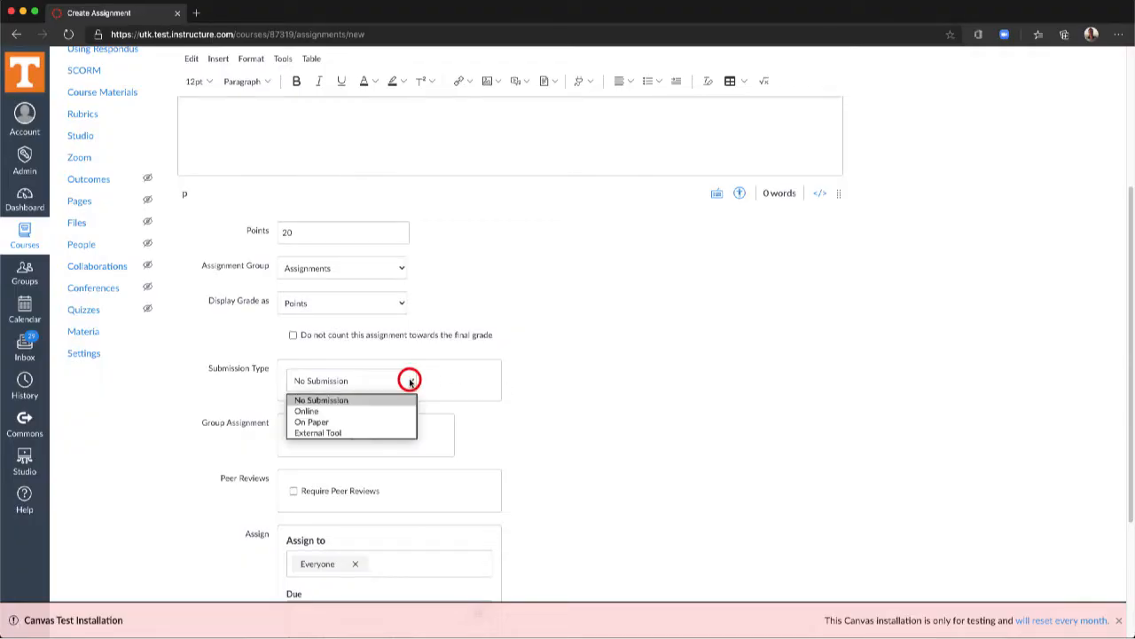
{"action": "left_click", "coordinate": [342, 432]}
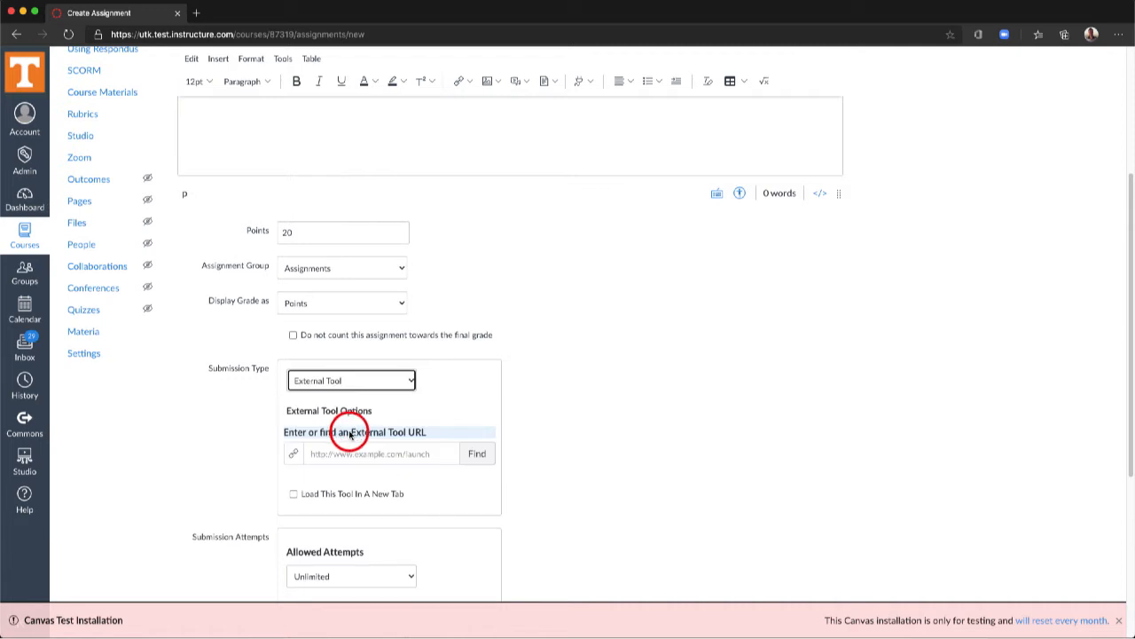
Find the Materia external tool and link its "Scenario 1" Adventure widget to the assignment
{"action": "left_click", "coordinate": [479, 454]}
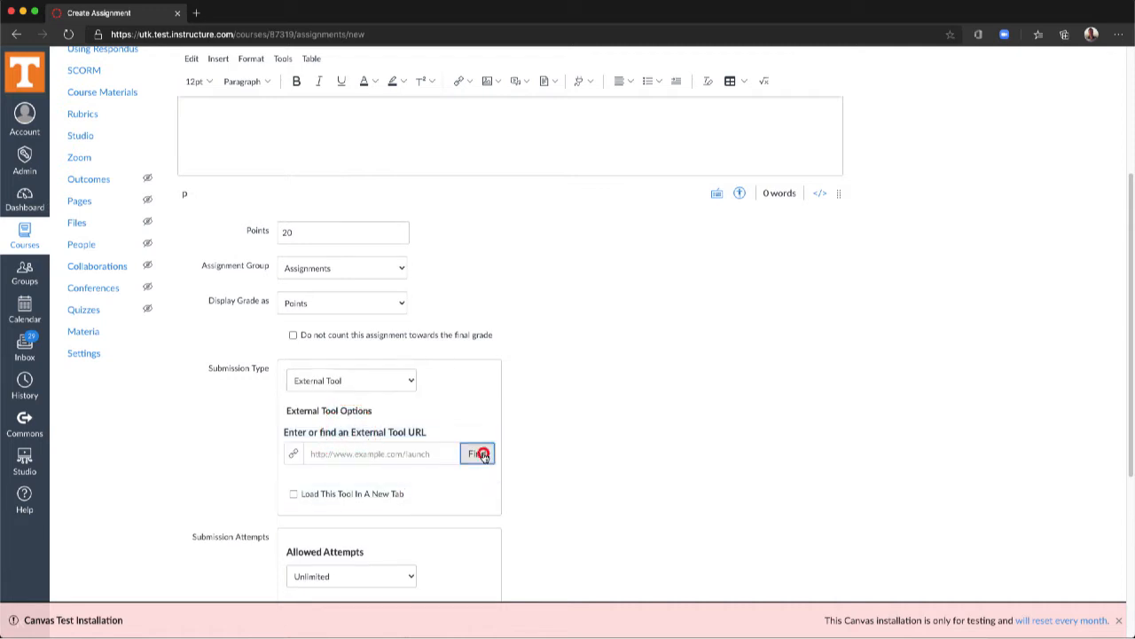
{"action": "scroll", "coordinate": [536, 381], "scroll_direction": "down", "scroll_amount": 5}
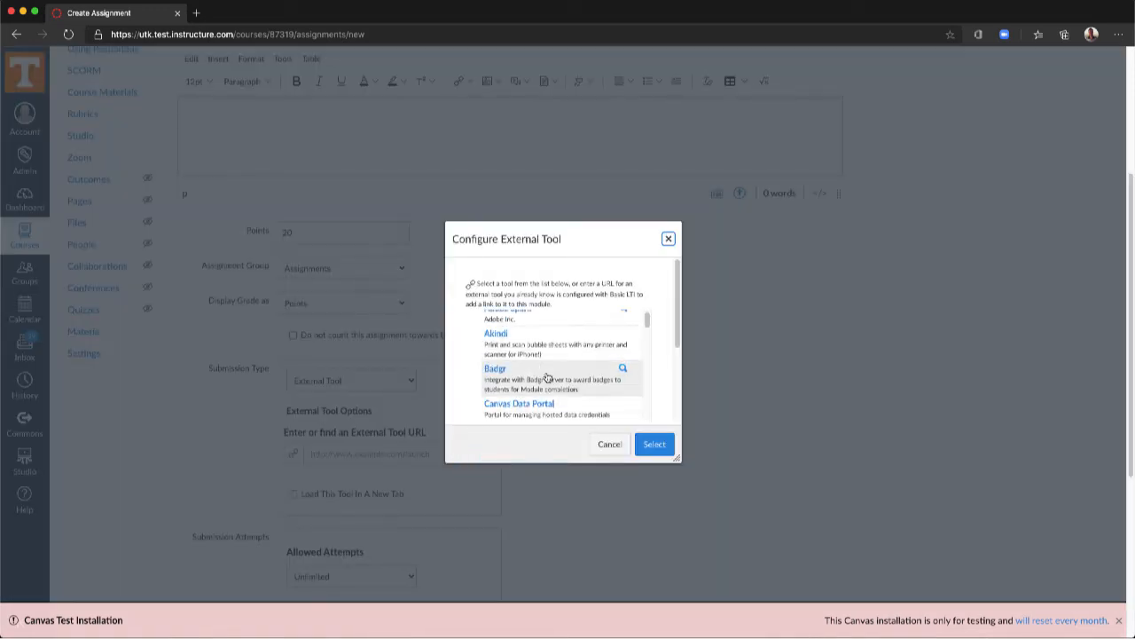
{"action": "scroll", "coordinate": [545, 376], "scroll_direction": "down", "scroll_amount": 5}
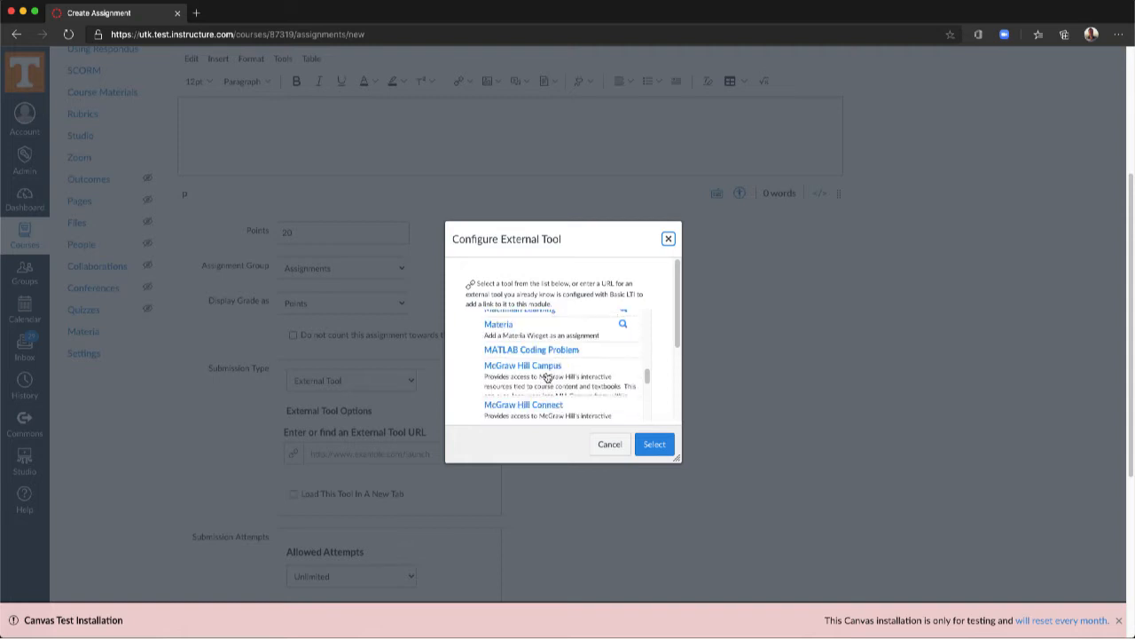
{"action": "left_click", "coordinate": [498, 321]}
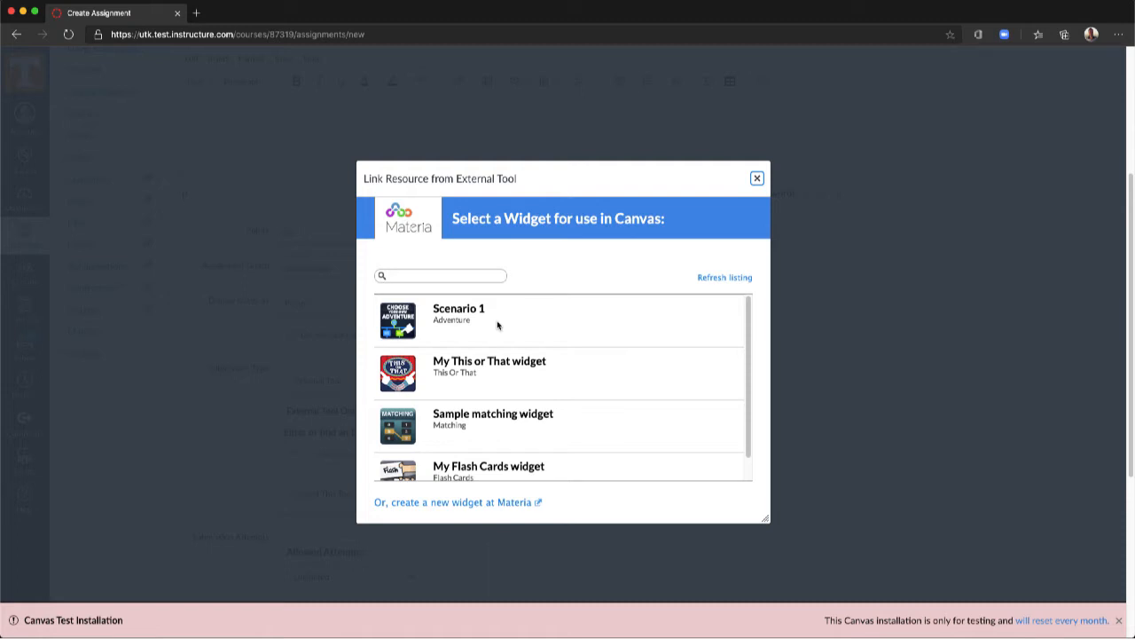
{"action": "left_click", "coordinate": [495, 322]}
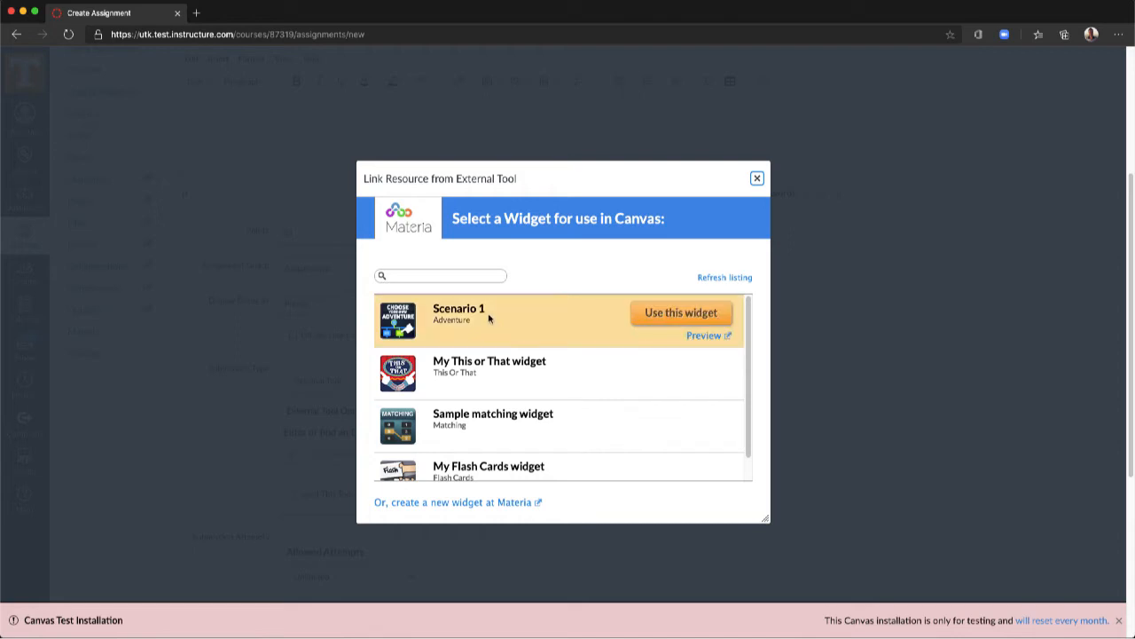
{"action": "left_click", "coordinate": [666, 321]}
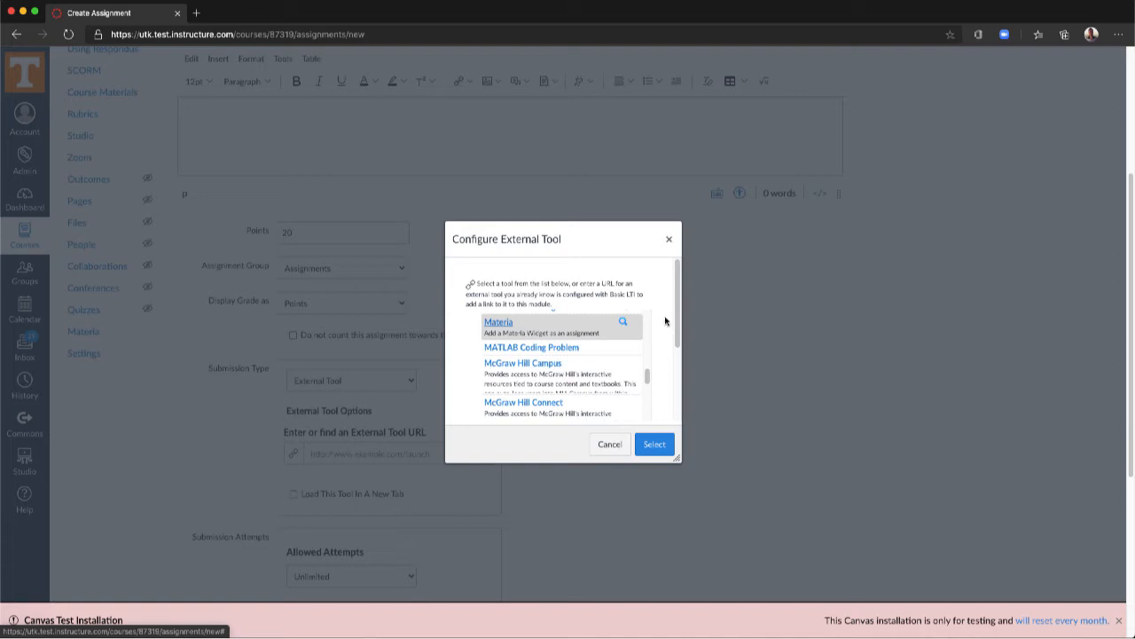
{"action": "left_click", "coordinate": [655, 444]}
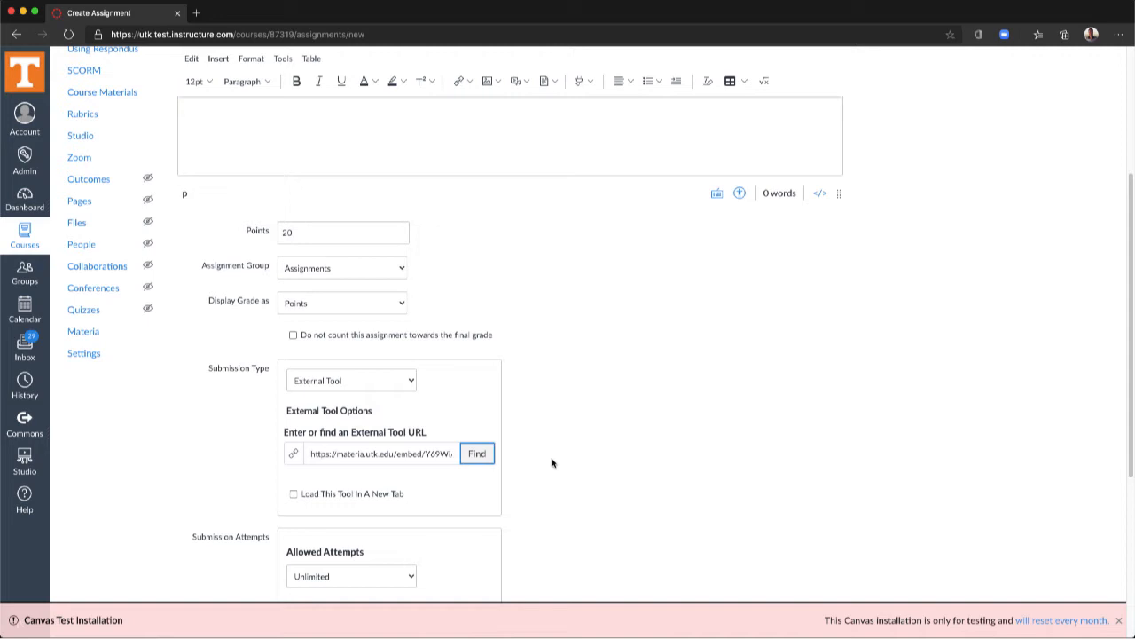
Save and publish the assignment, keeping unlimited attempts and assigning it to everyone without dates
{"action": "scroll", "coordinate": [559, 465], "scroll_direction": "down", "scroll_amount": 3}
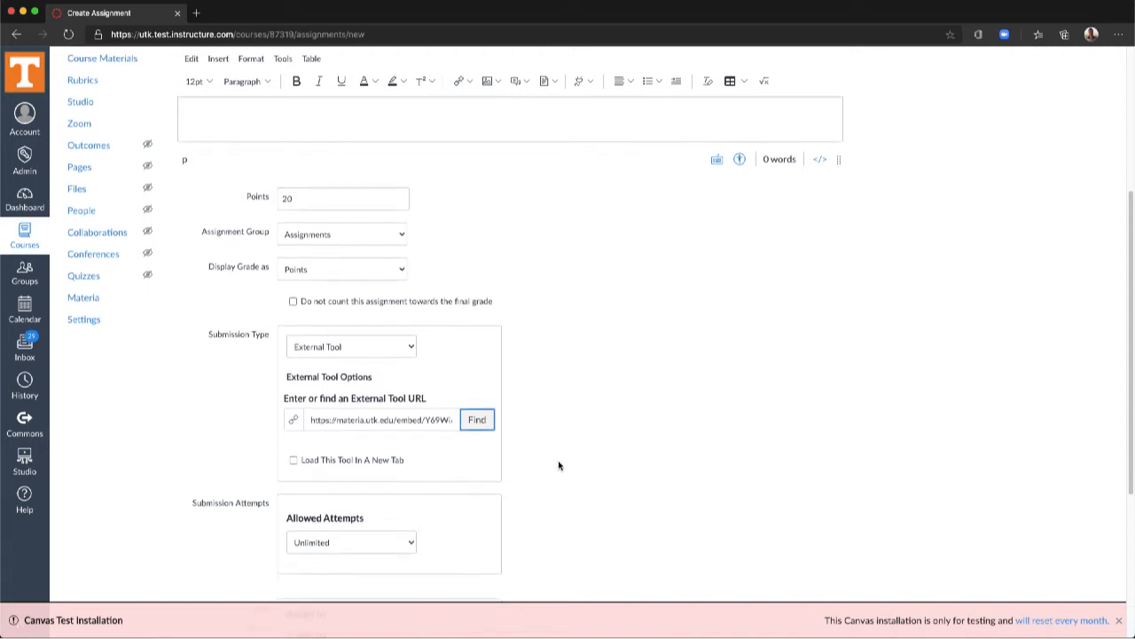
{"action": "scroll", "coordinate": [559, 465], "scroll_direction": "down", "scroll_amount": 3}
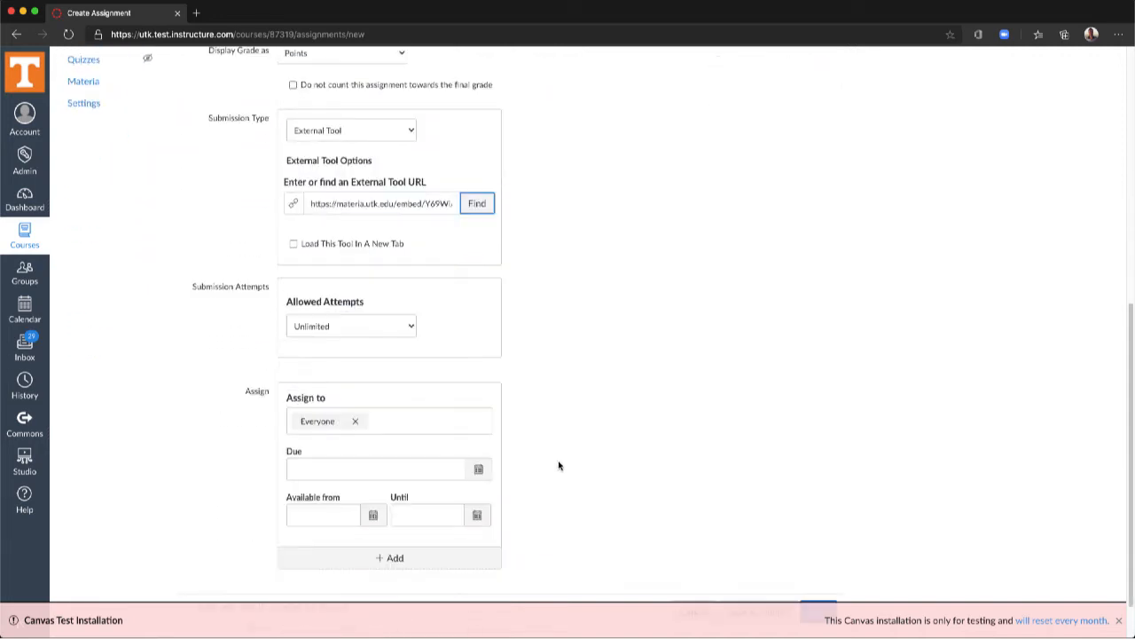
{"action": "scroll", "coordinate": [559, 465], "scroll_direction": "down", "scroll_amount": 1}
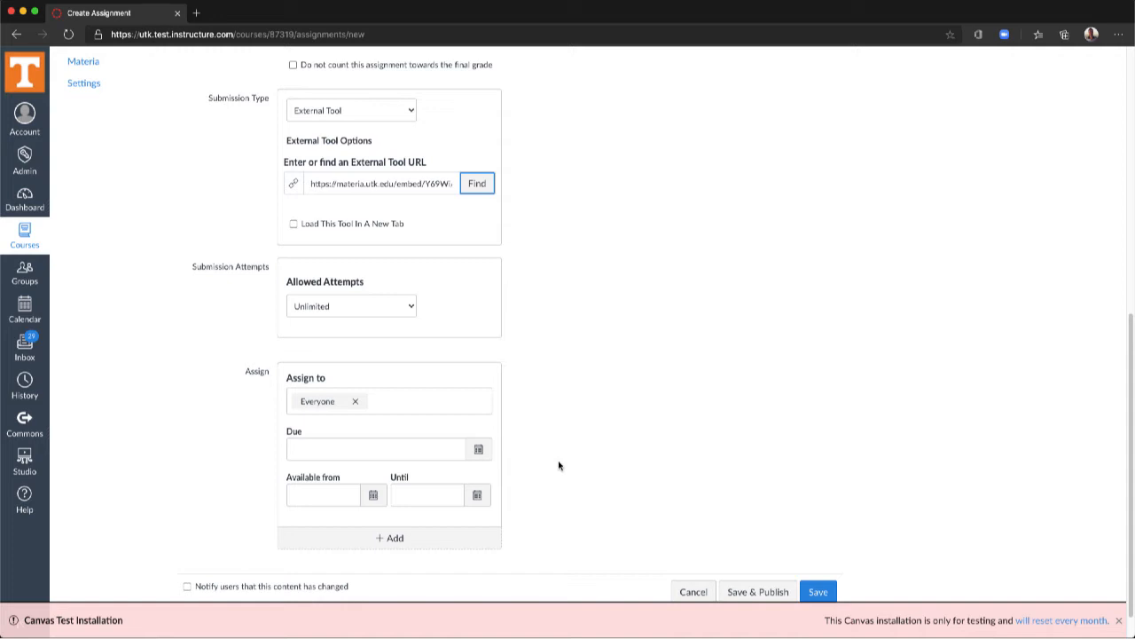
{"action": "scroll", "coordinate": [559, 465], "scroll_direction": "down", "scroll_amount": 1}
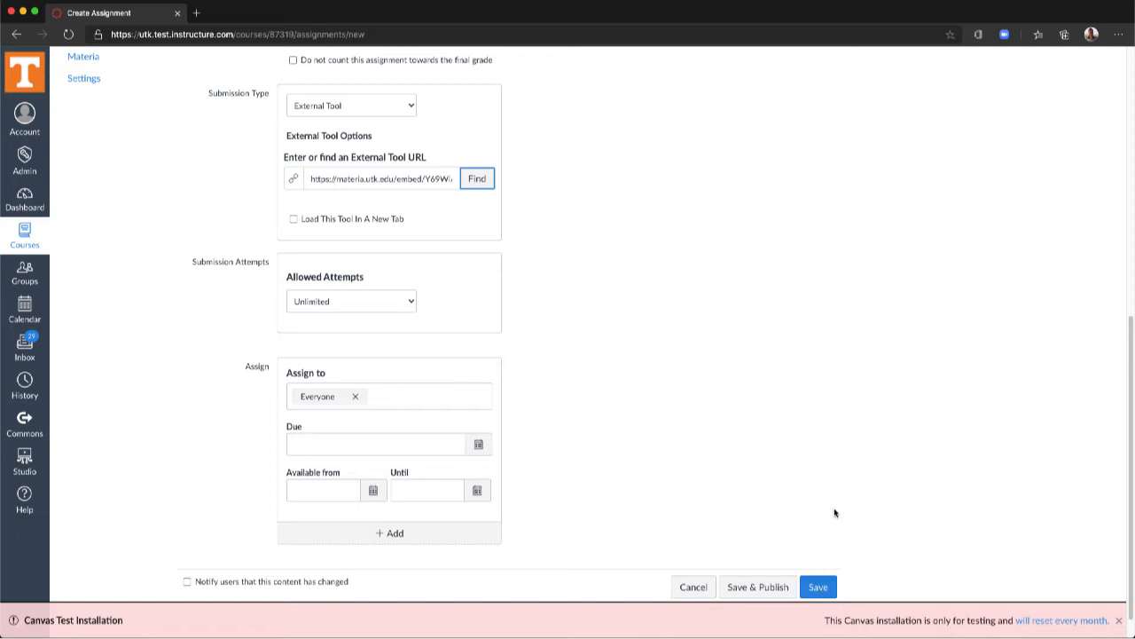
{"action": "left_click", "coordinate": [758, 590]}
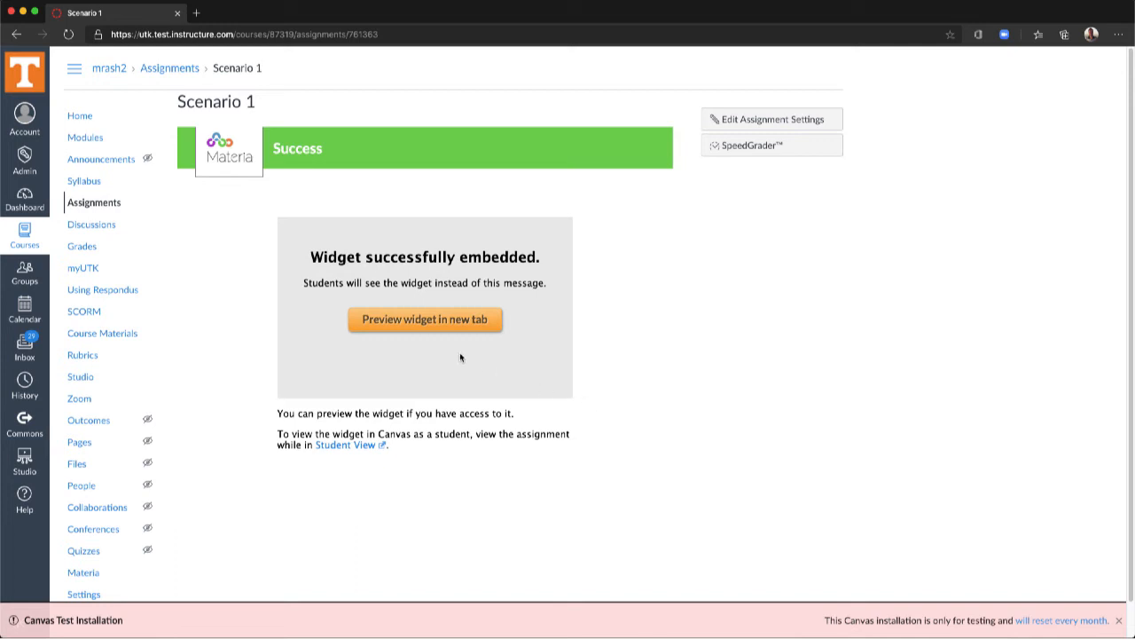
Preview the embedded Materia widget in a separate browser tab and close the preview
{"action": "left_click", "coordinate": [420, 330]}
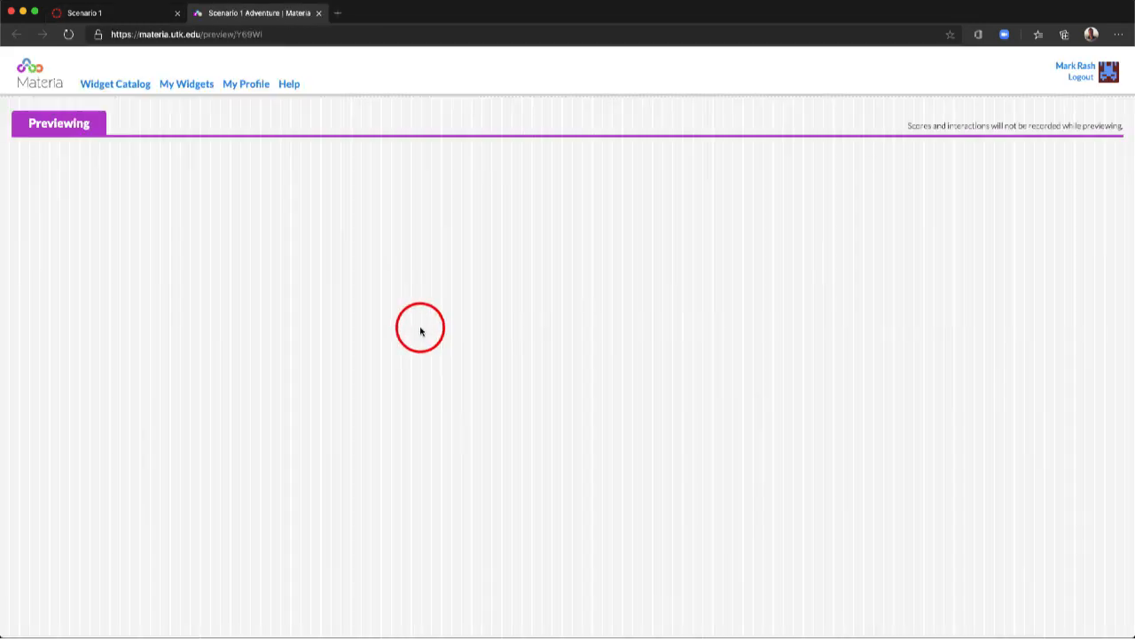
{"action": "left_click", "coordinate": [319, 14]}
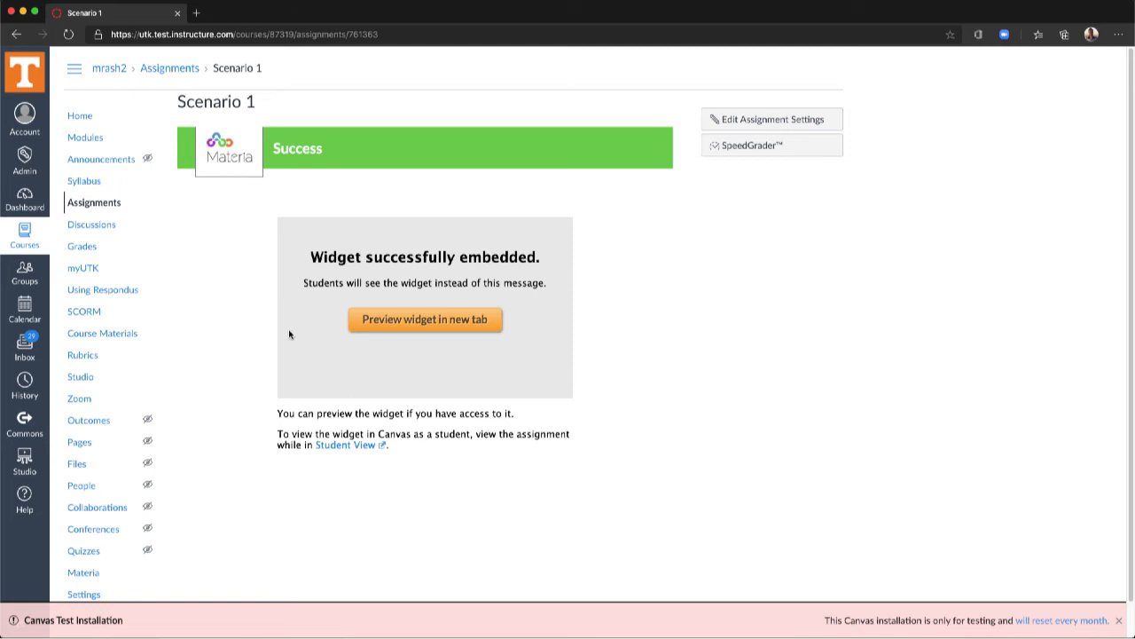
Switch the course to Student View from its home page and open the Scenario 1 assignment
{"action": "left_click", "coordinate": [85, 117]}
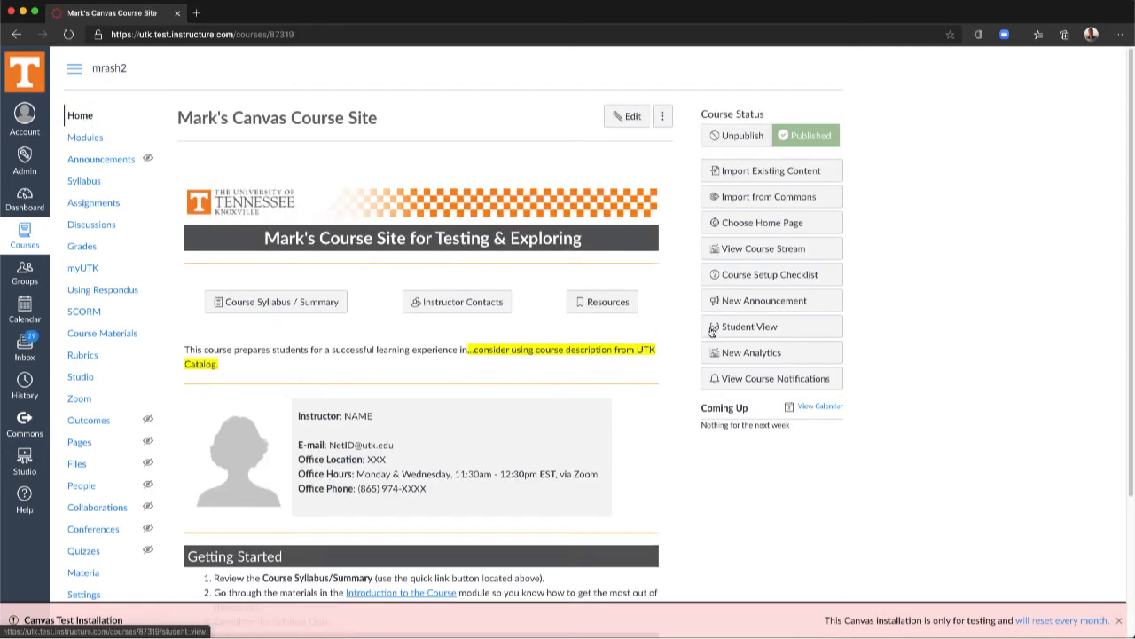
{"action": "left_click", "coordinate": [786, 328]}
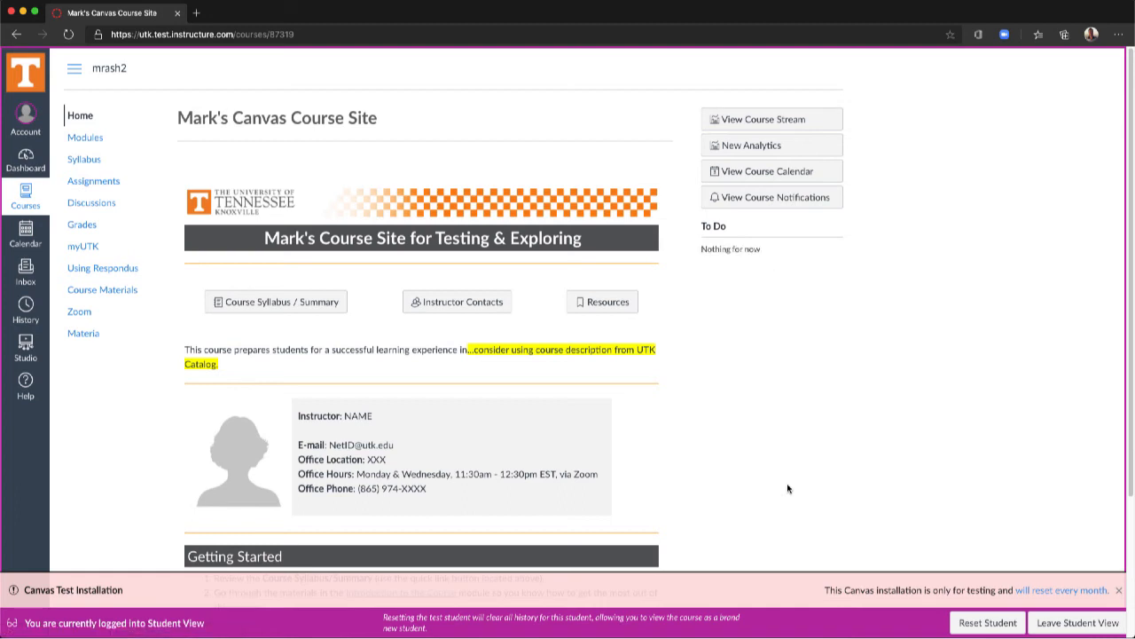
{"action": "left_click", "coordinate": [108, 181]}
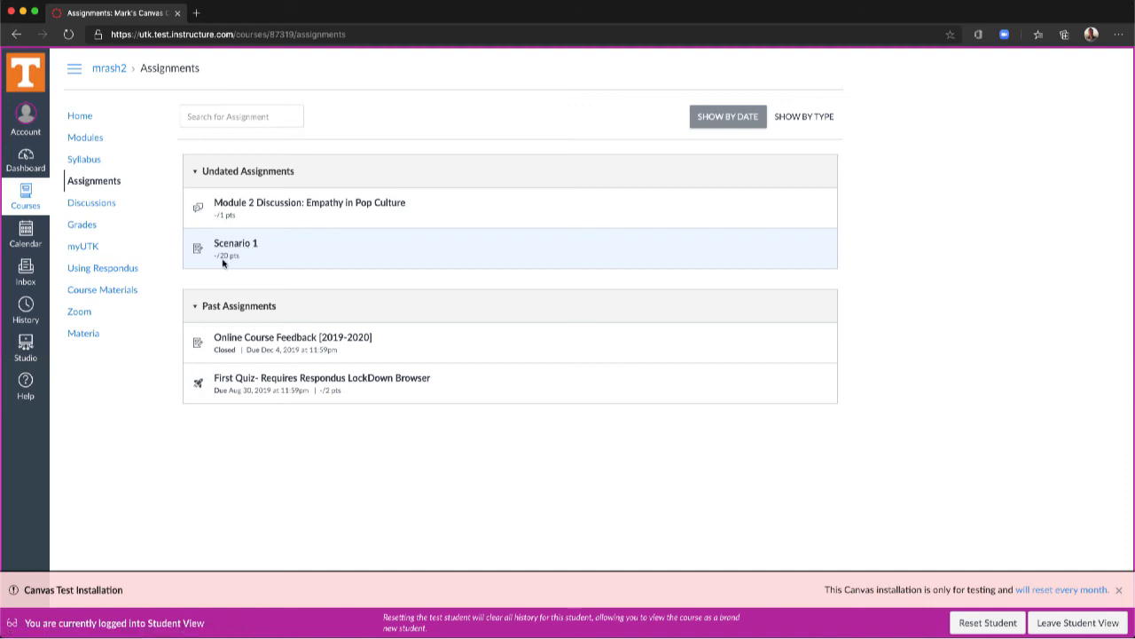
{"action": "left_click", "coordinate": [244, 248]}
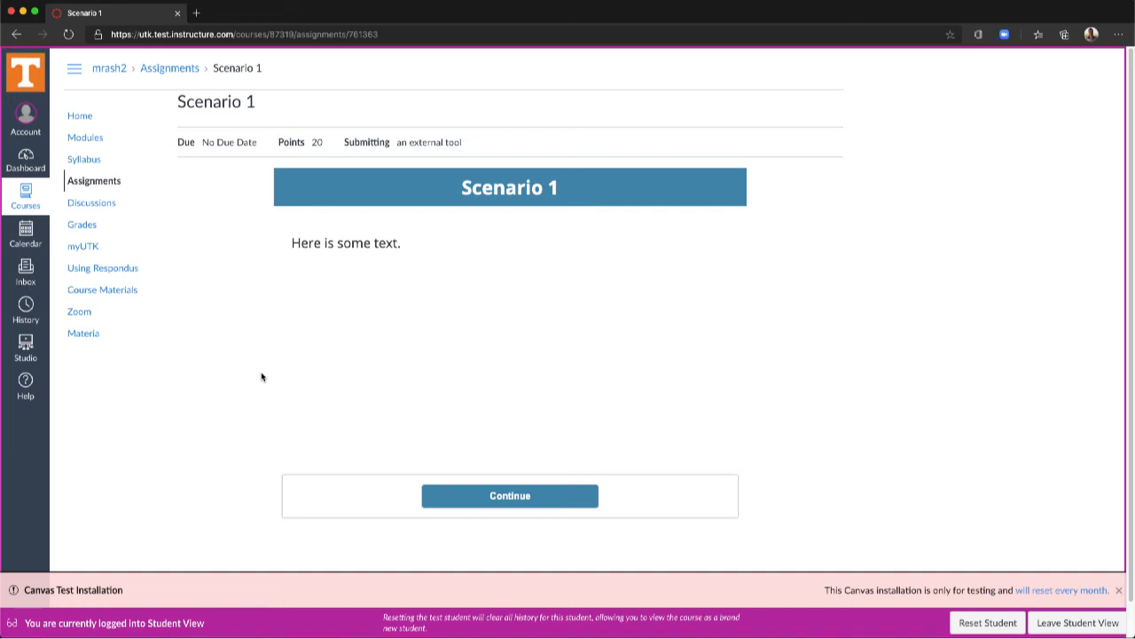
Complete the Scenario 1 widget as the test student, choosing answer A for "Which is correct (A is)?"
{"action": "left_click", "coordinate": [521, 500]}
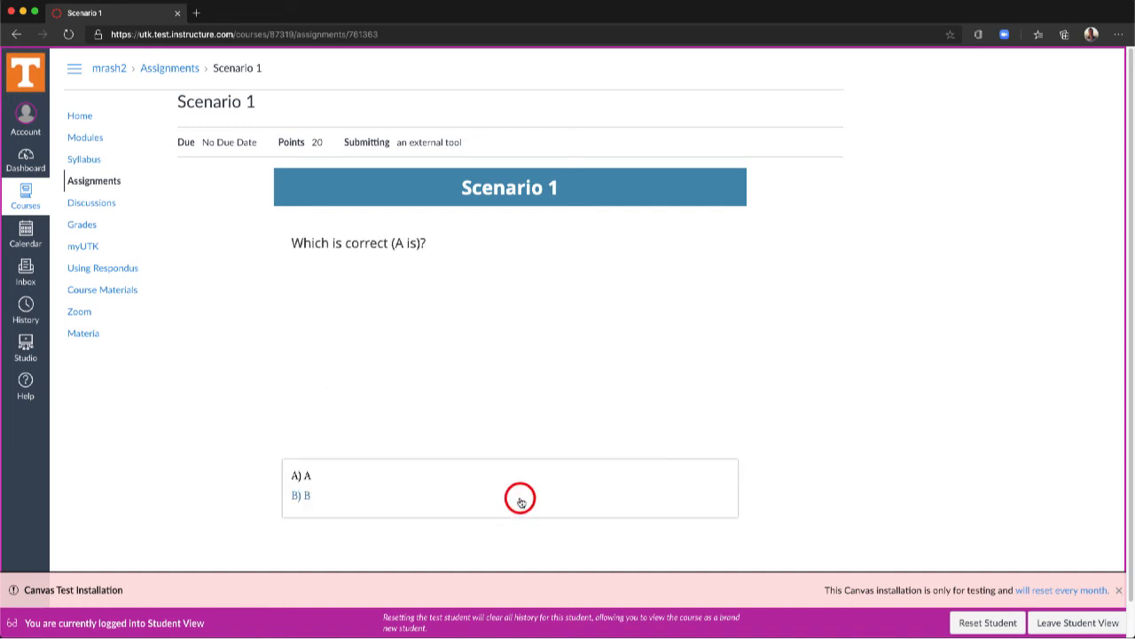
{"action": "left_click", "coordinate": [302, 478]}
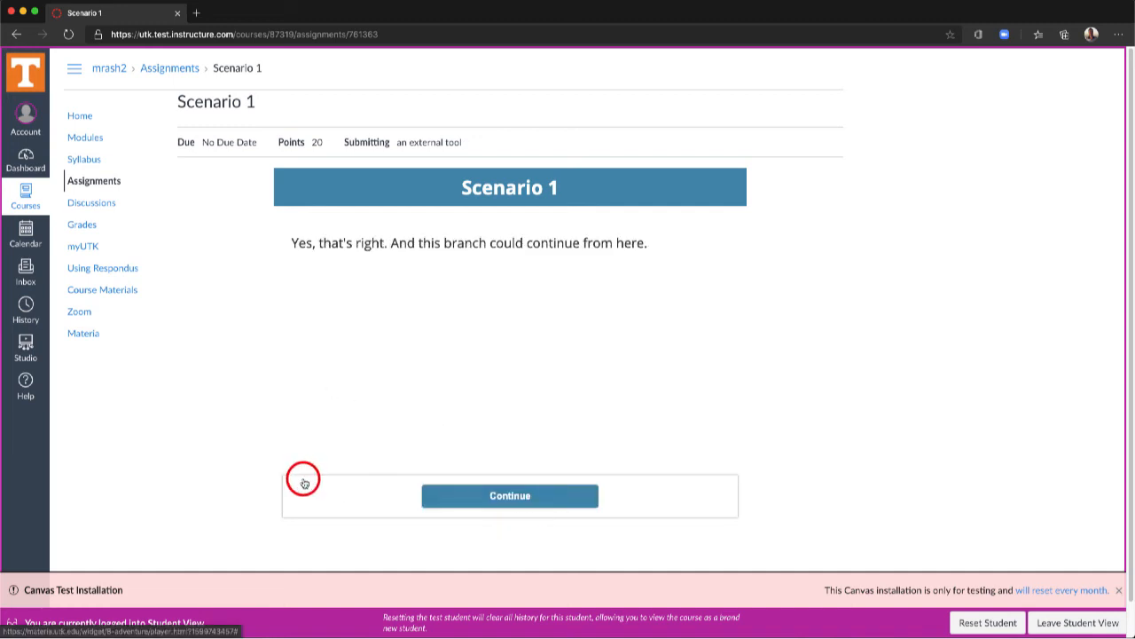
{"action": "left_click", "coordinate": [525, 502]}
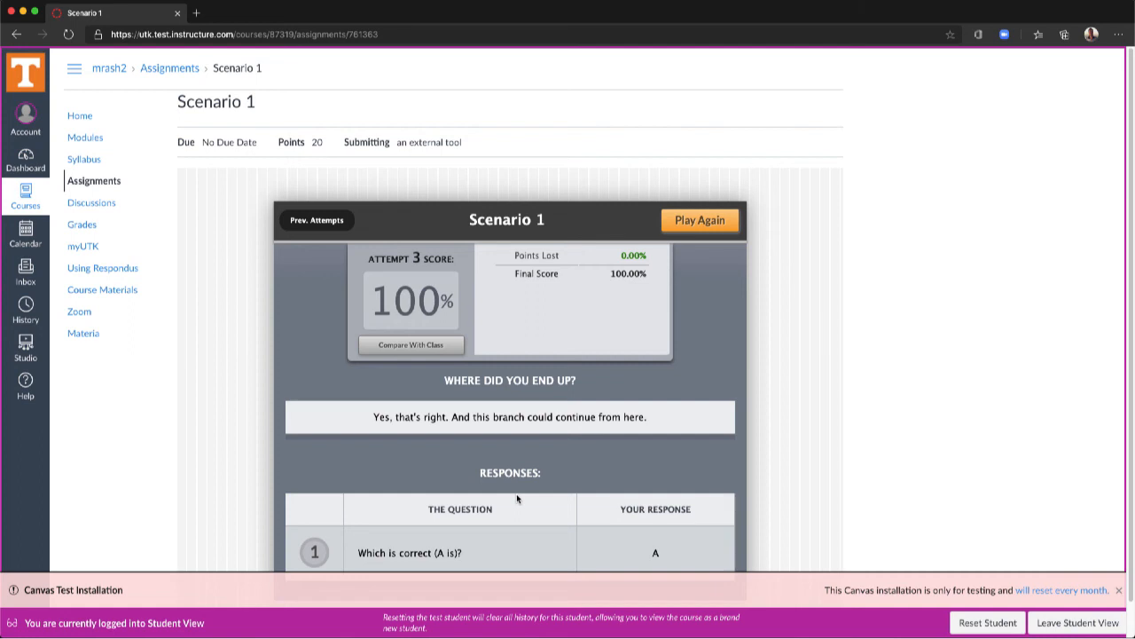
Check the Scenario 1 score in the student's assignment list and leave Student View
{"action": "left_click", "coordinate": [105, 184]}
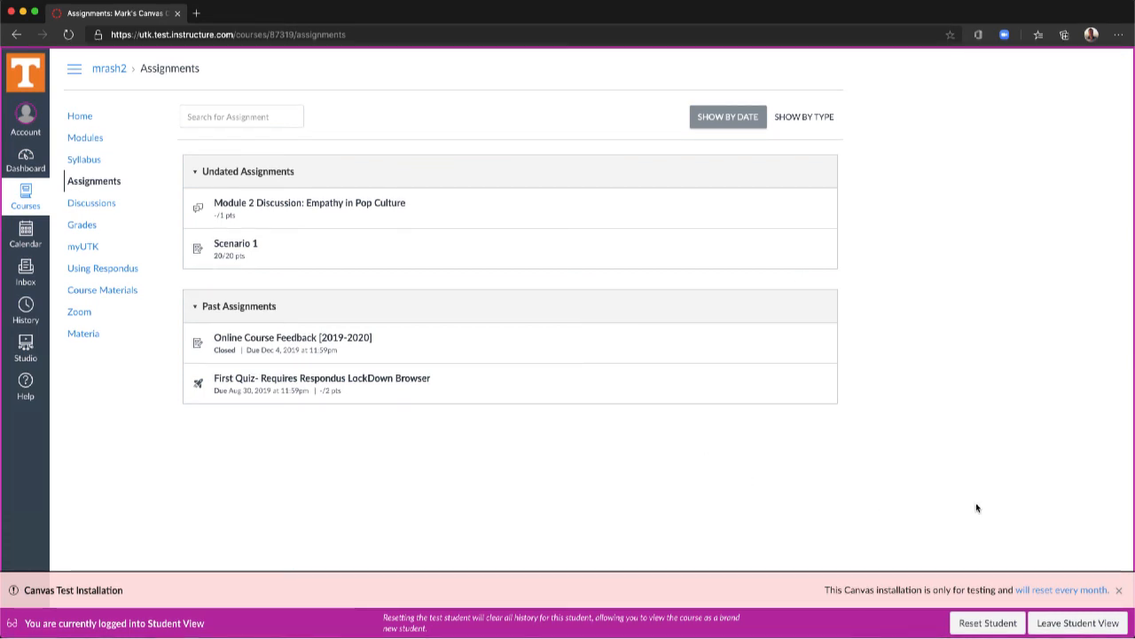
{"action": "left_click", "coordinate": [1068, 622]}
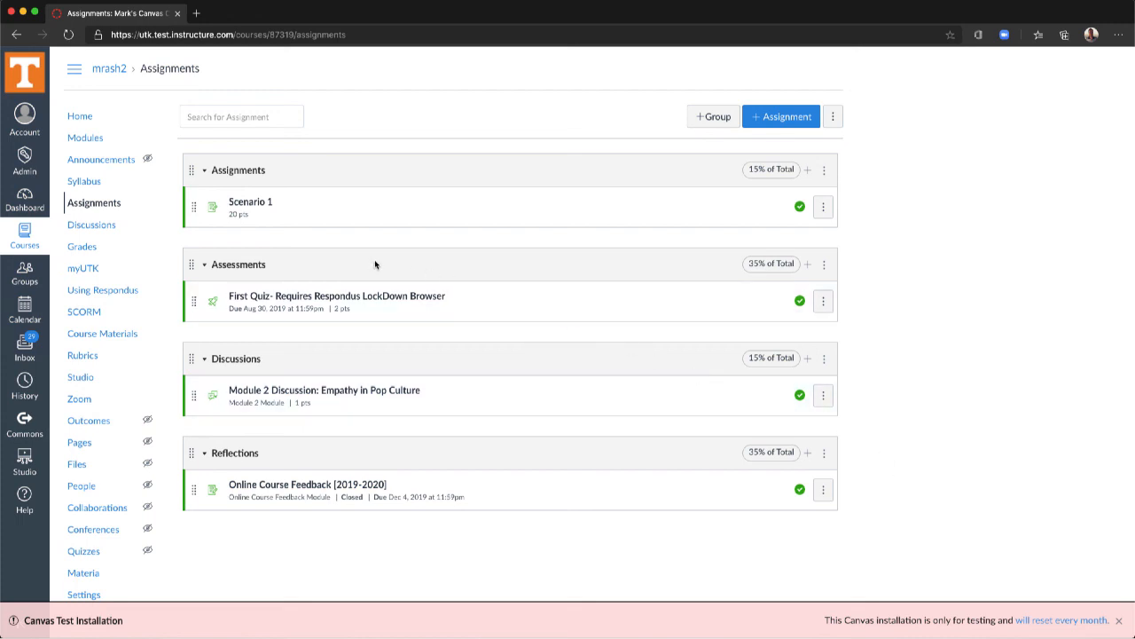
Add the existing Scenario 1 assignment to the "Mod 1 LE Questions" module without indentation
{"action": "left_click", "coordinate": [85, 139]}
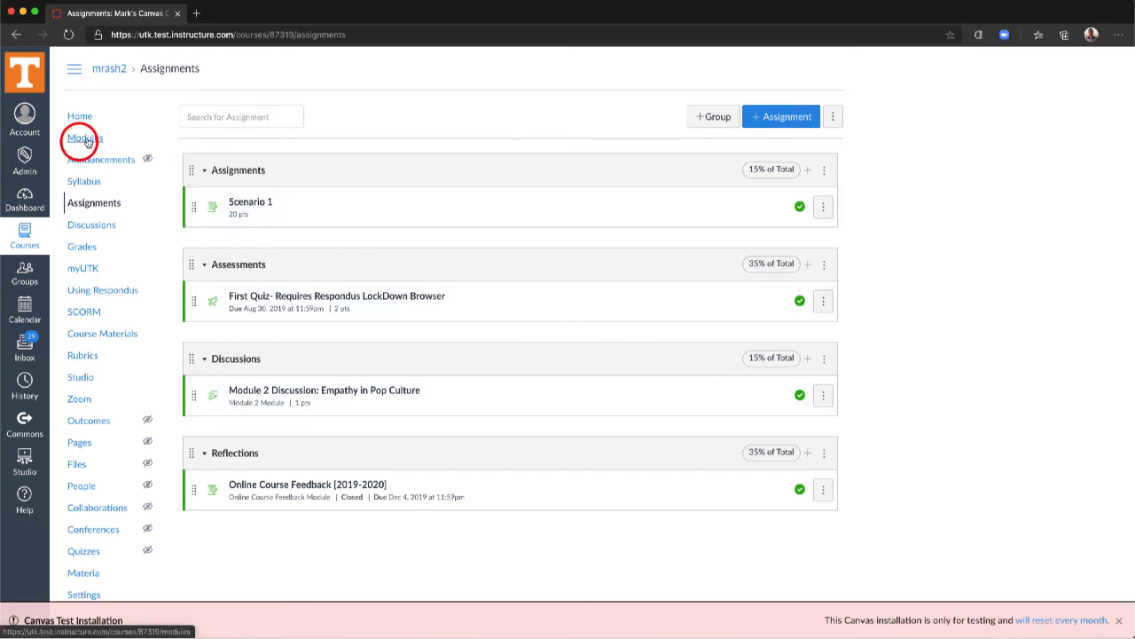
{"action": "scroll", "coordinate": [571, 437], "scroll_direction": "down", "scroll_amount": 6}
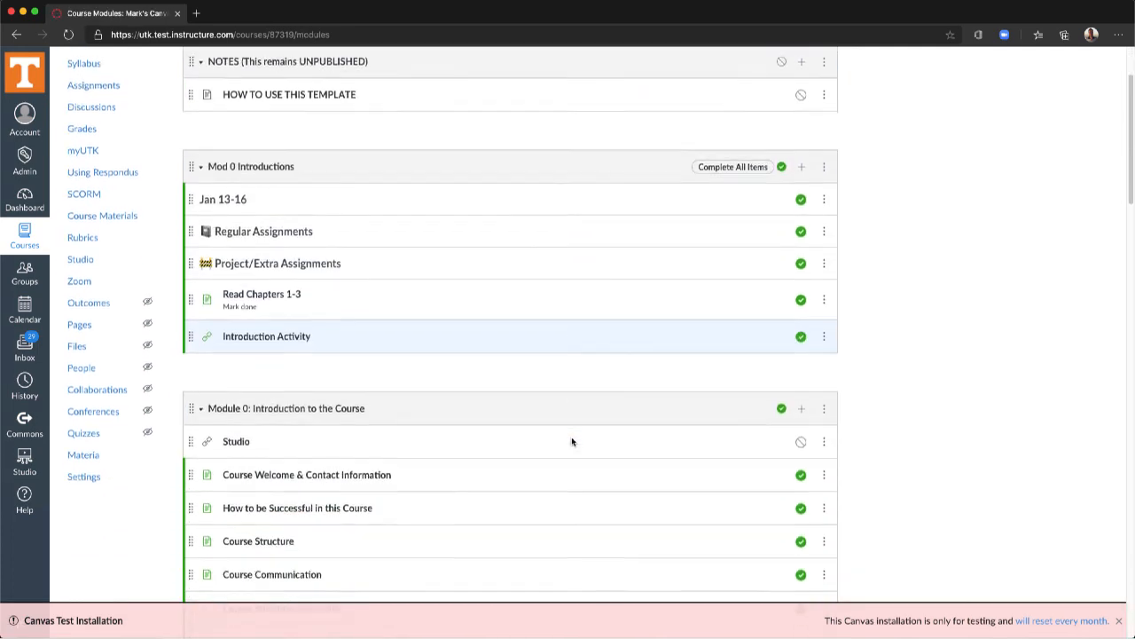
{"action": "scroll", "coordinate": [572, 441], "scroll_direction": "down", "scroll_amount": 2}
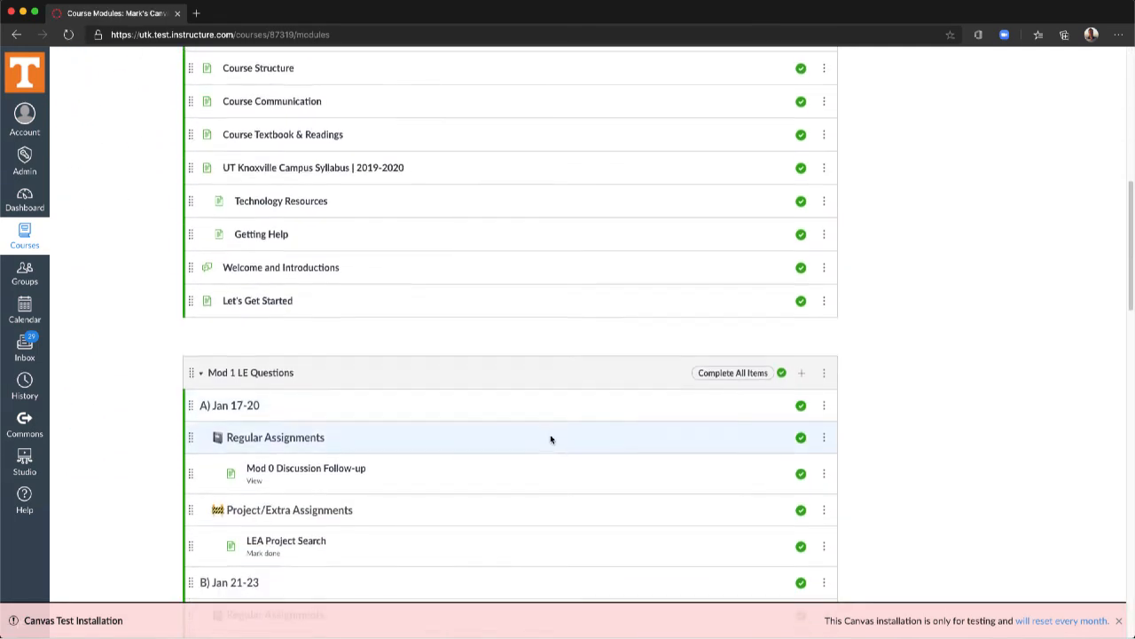
{"action": "scroll", "coordinate": [550, 439], "scroll_direction": "down", "scroll_amount": 3}
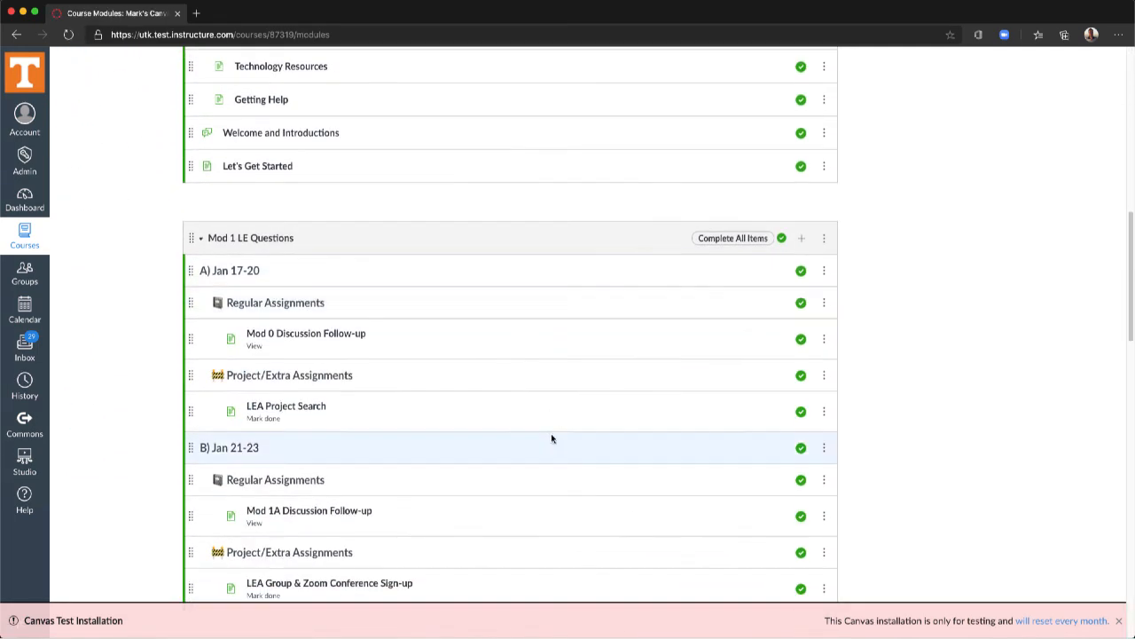
{"action": "left_click", "coordinate": [802, 241]}
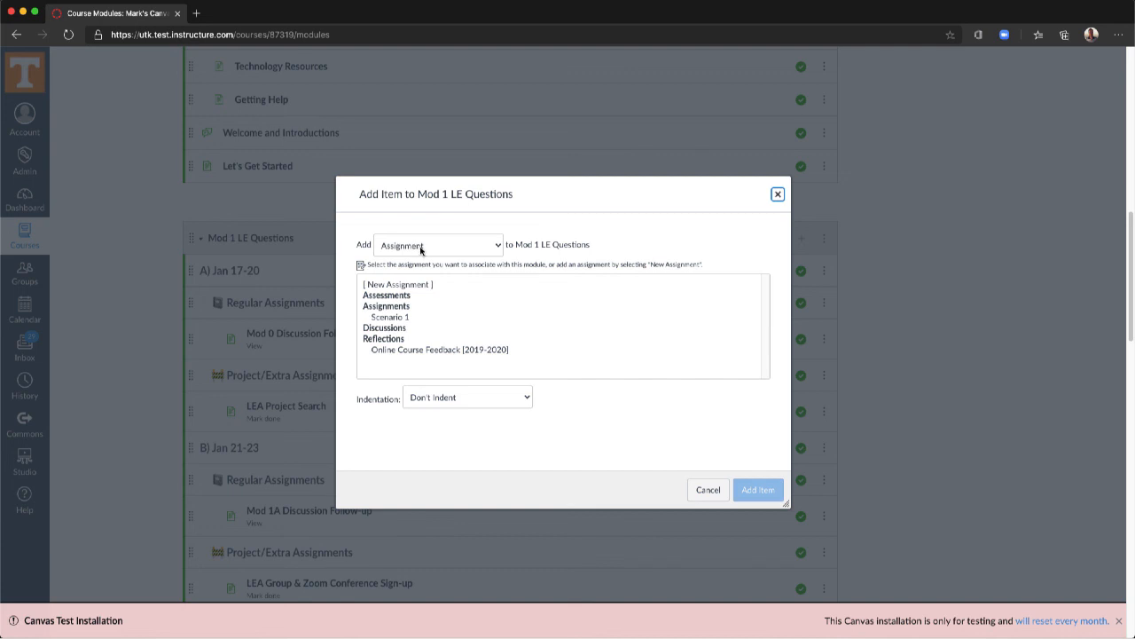
{"action": "left_click", "coordinate": [390, 318]}
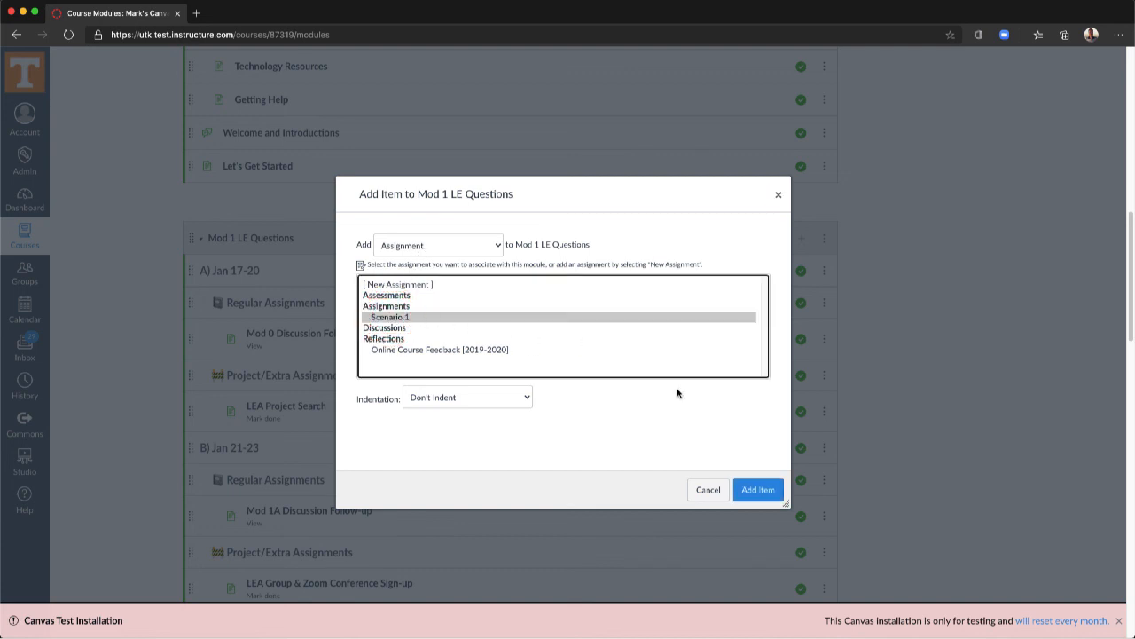
{"action": "left_click", "coordinate": [759, 490]}
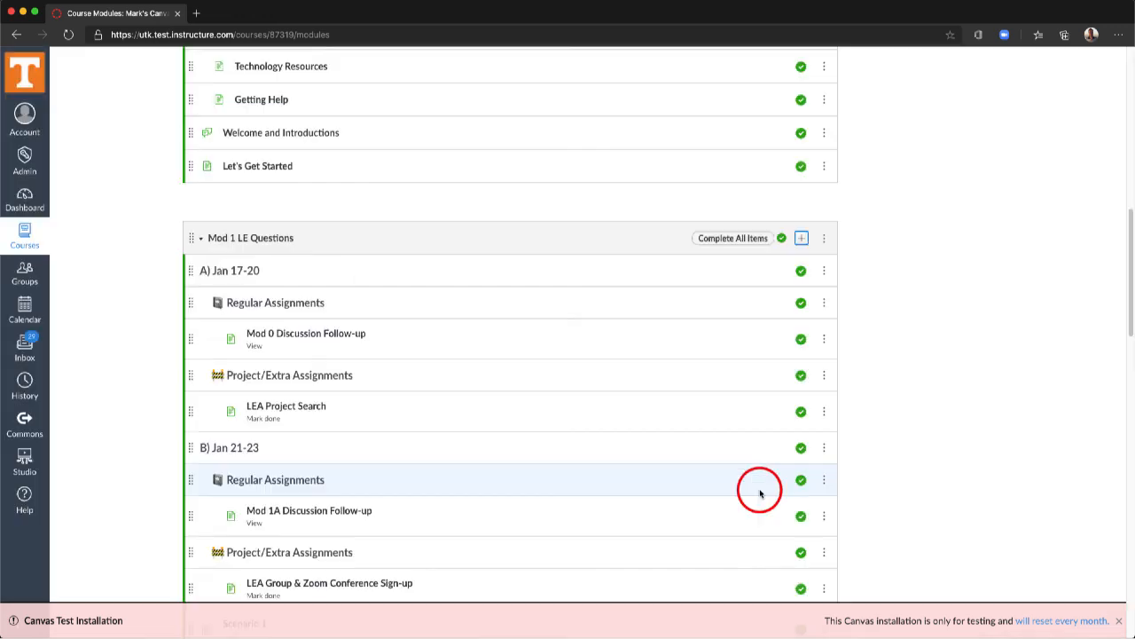
{"action": "scroll", "coordinate": [761, 494], "scroll_direction": "down", "scroll_amount": 3}
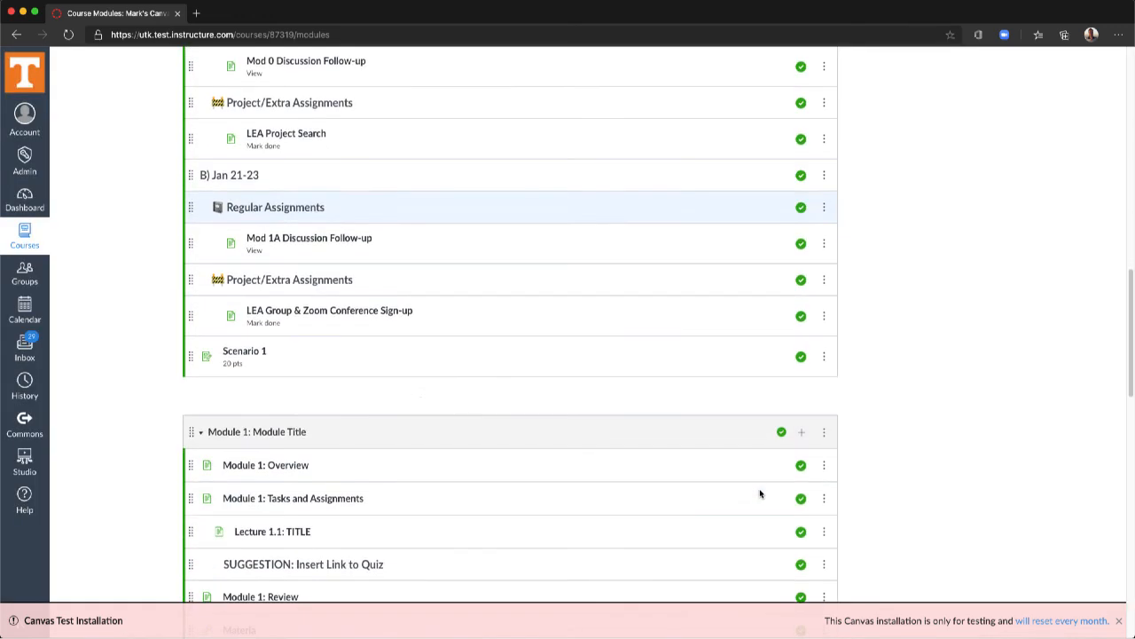